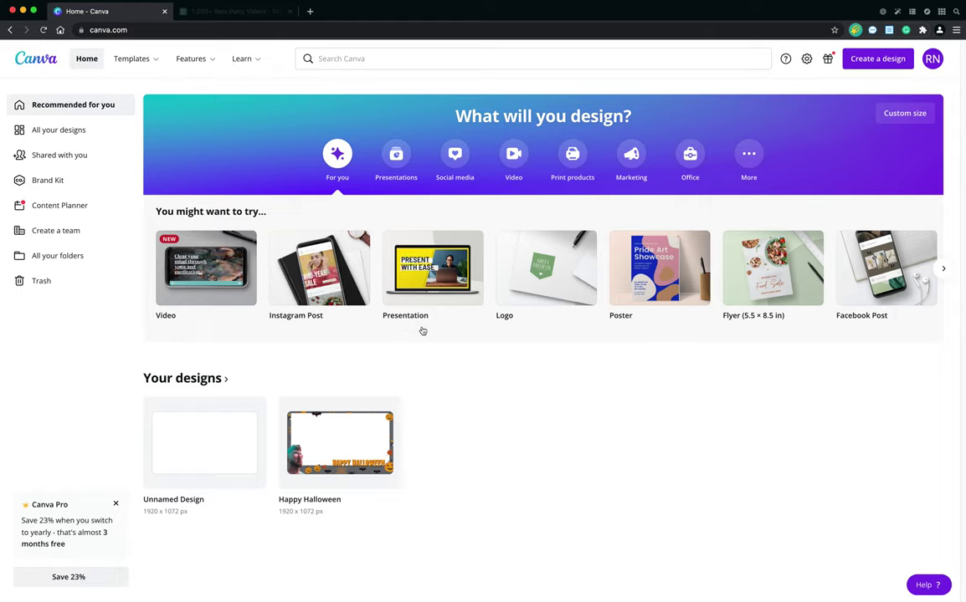
# Search Canva templates for "fall flyers" to list the matching flyer designs.
pyautogui.click(362, 57)
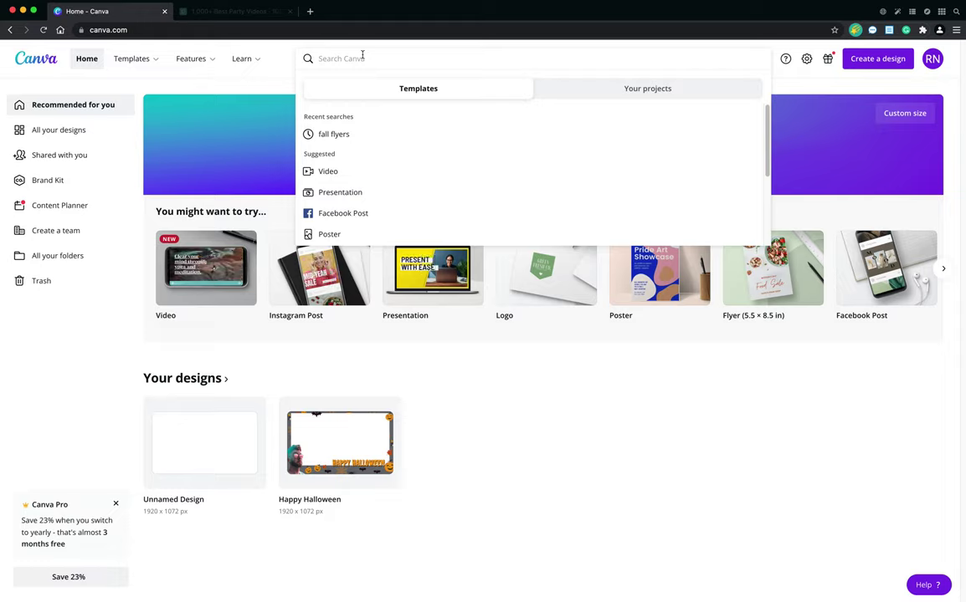
pyautogui.write('fal')
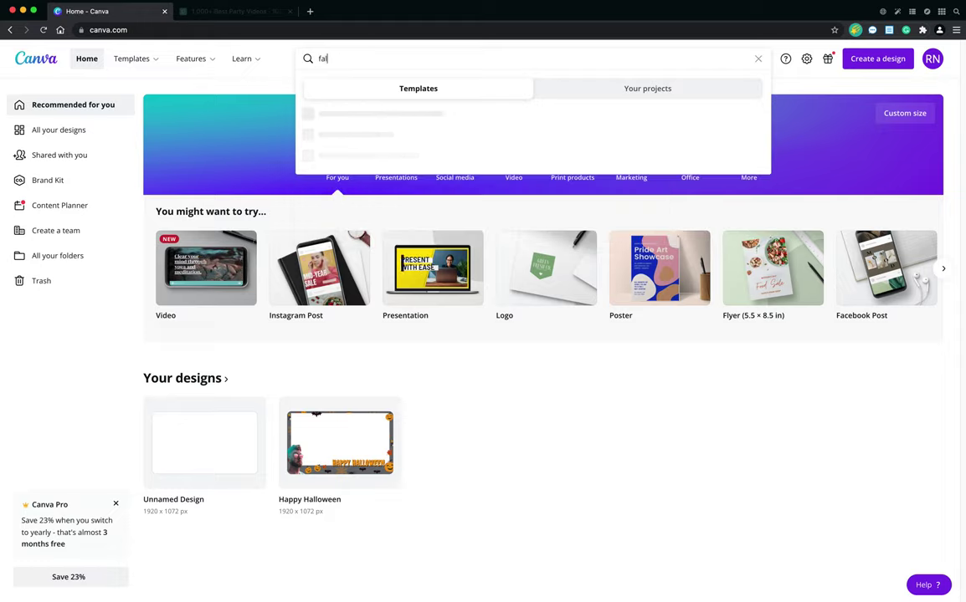
pyautogui.write('l flyers')
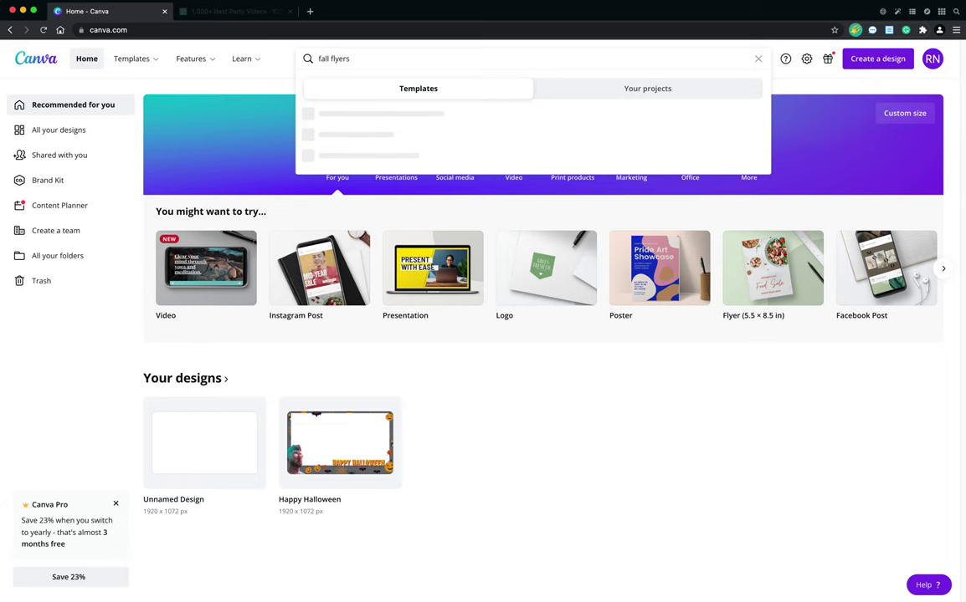
pyautogui.press('Return')
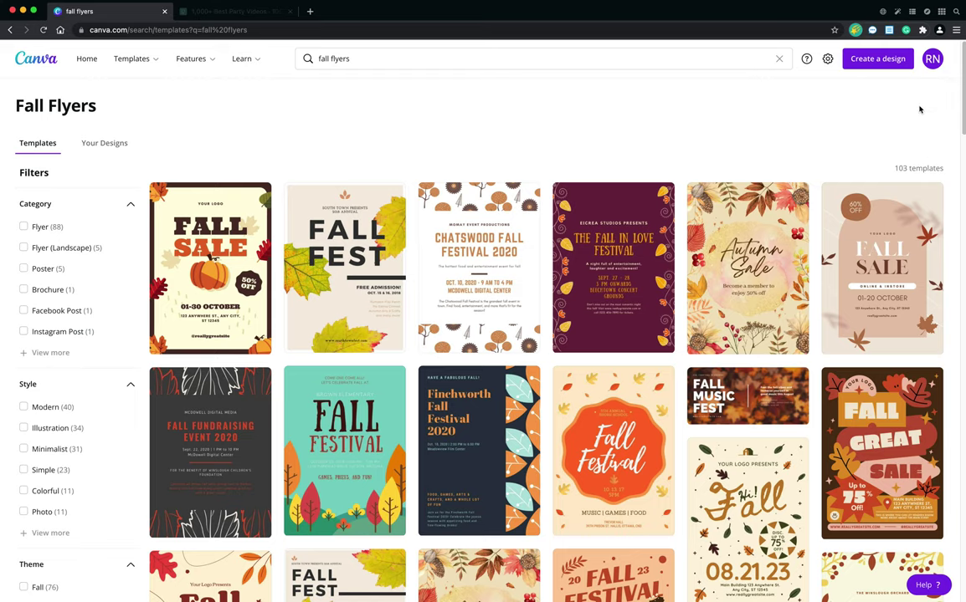
# Scroll the results and open the "Fall Sale Flyer In This Autumn" template.
pyautogui.moveTo(963, 99); pyautogui.dragTo(962, 149)
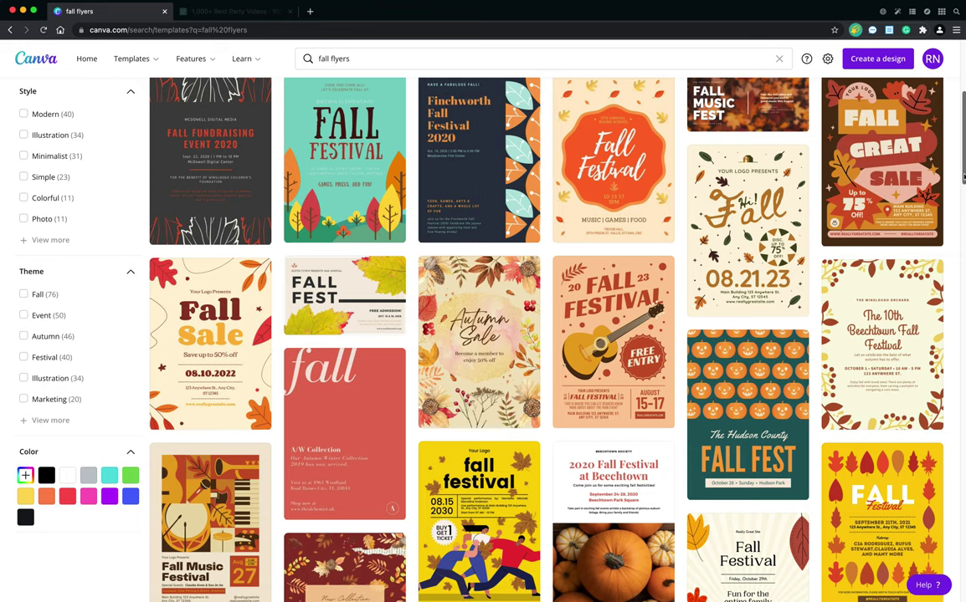
pyautogui.moveTo(961, 171); pyautogui.dragTo(959, 274)
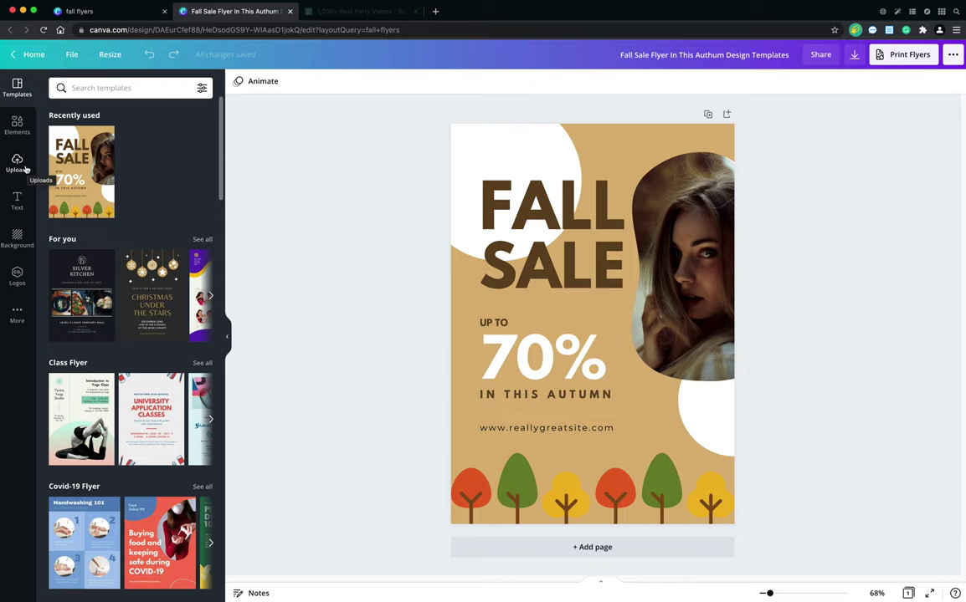
# Rerun the "iphone screen" Elements search and scroll through the phone frame mockups.
pyautogui.click(17, 125)
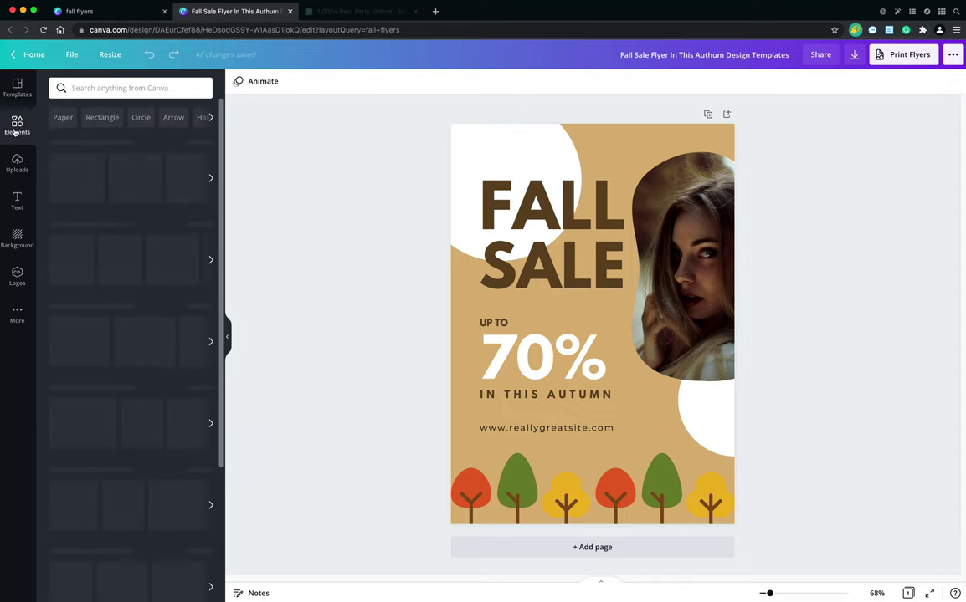
pyautogui.click(88, 90)
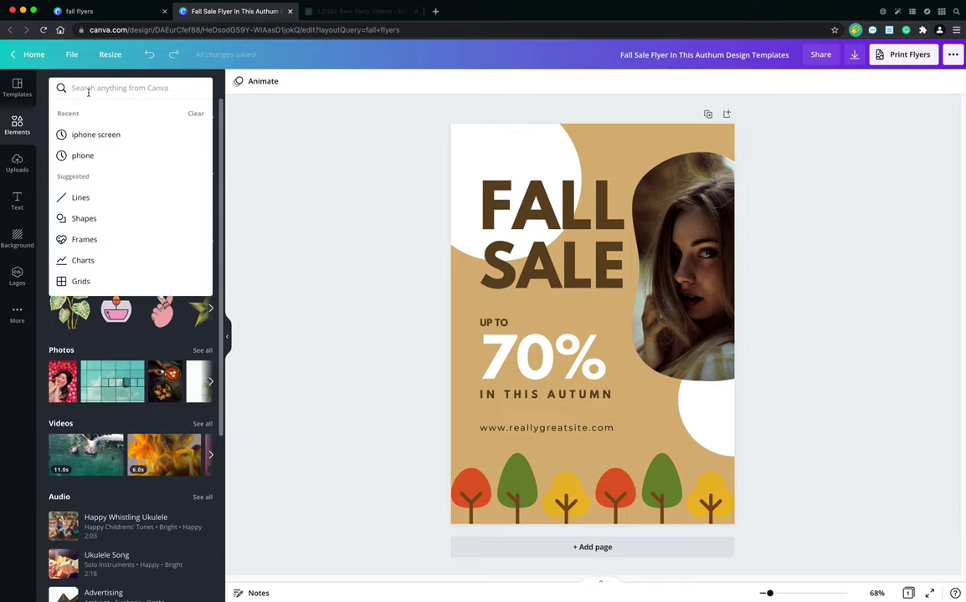
pyautogui.click(107, 139)
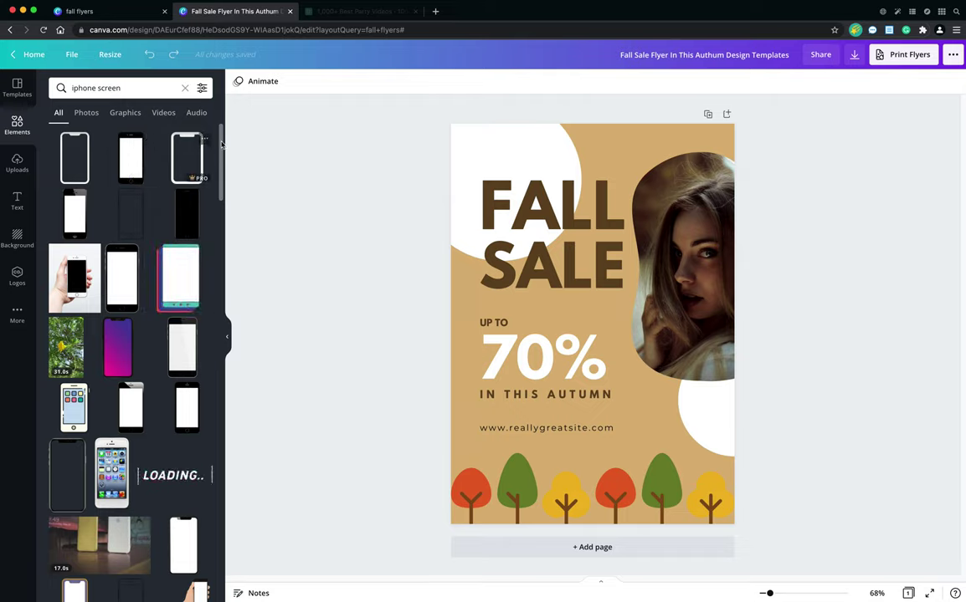
pyautogui.scroll(-1, 222, 148)
pyautogui.scroll(1, 223, 145)
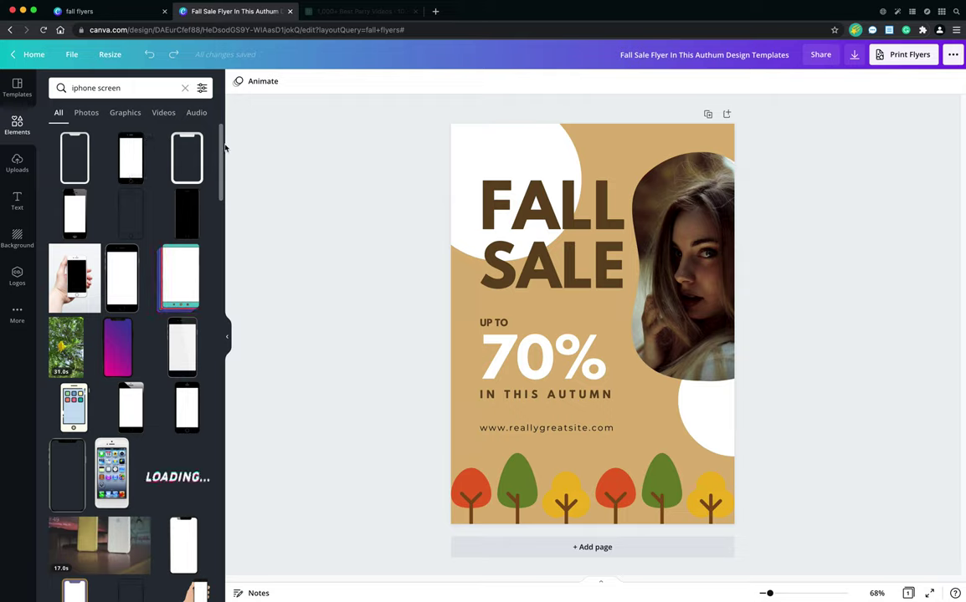
pyautogui.moveTo(223, 161); pyautogui.dragTo(216, 202)
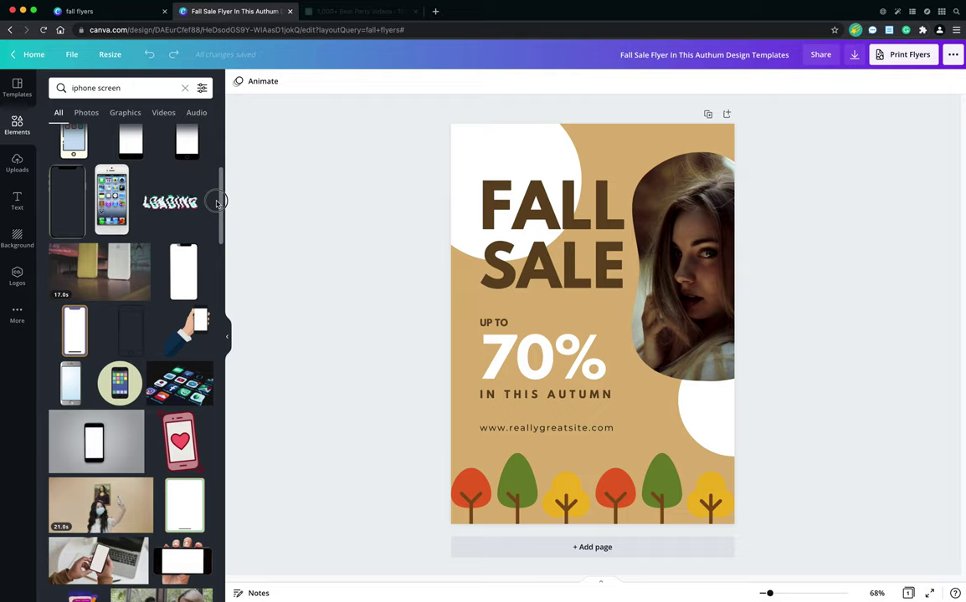
pyautogui.moveTo(215, 203)
pyautogui.mouseDown()
pyautogui.moveTo(220, 273)
pyautogui.moveTo(231, 175)
pyautogui.moveTo(225, 140)
pyautogui.mouseUp()
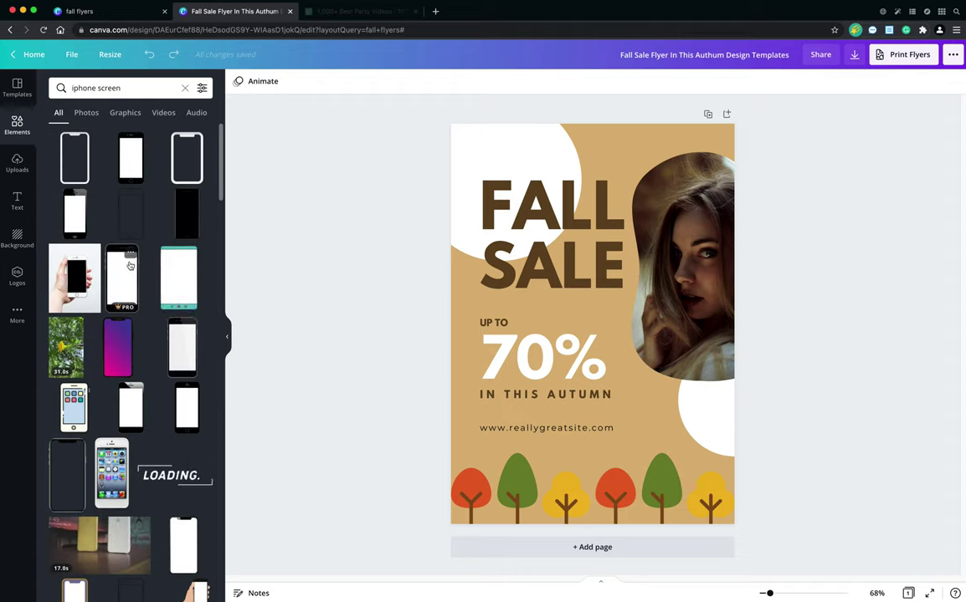
pyautogui.moveTo(122, 278)
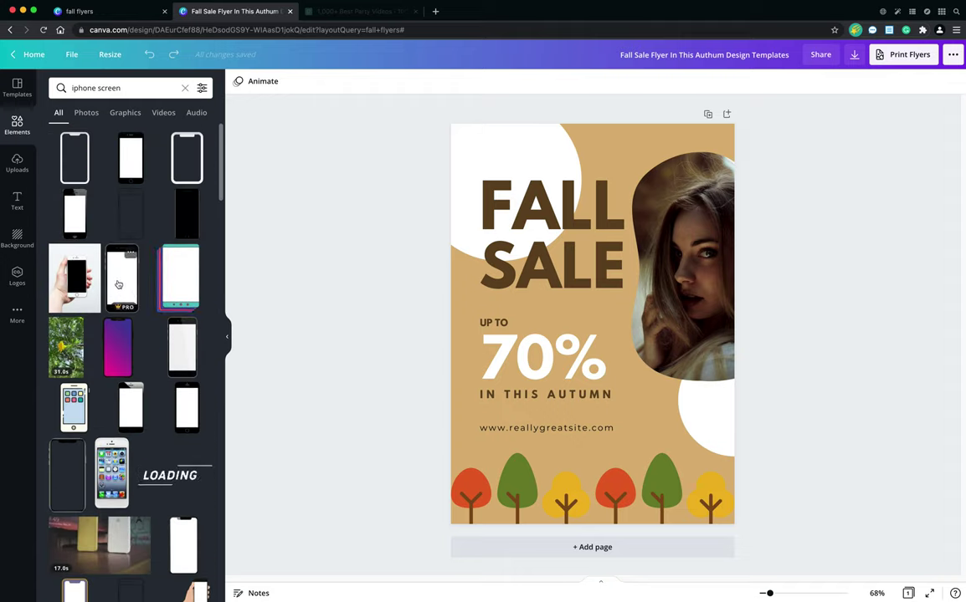
# Replace the woman's photo with an iPhone frame on the flyer's right, then switch to Pexels.
pyautogui.click(119, 280)
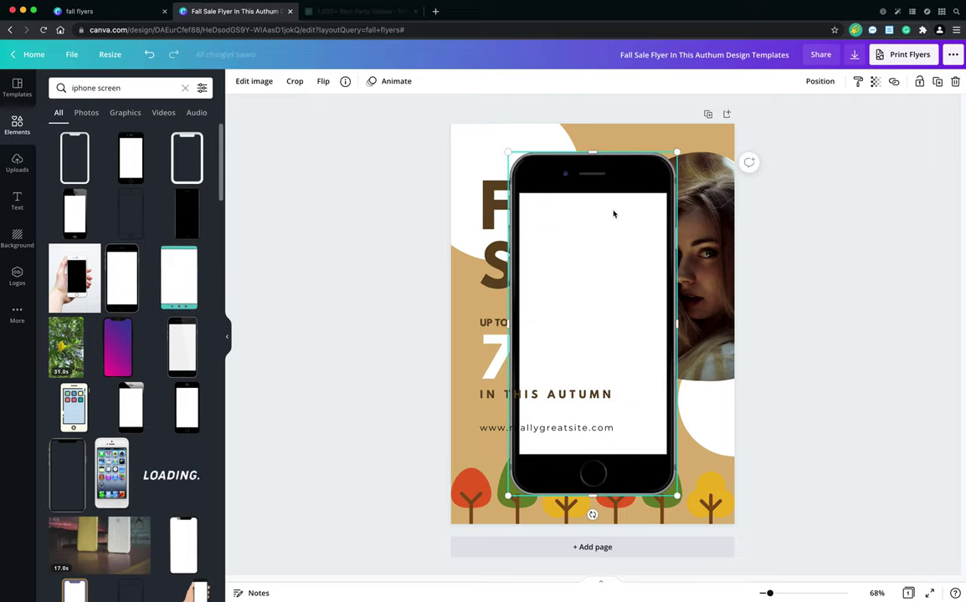
pyautogui.moveTo(614, 215)
pyautogui.mouseDown()
pyautogui.moveTo(564, 186)
pyautogui.moveTo(626, 195)
pyautogui.mouseUp()
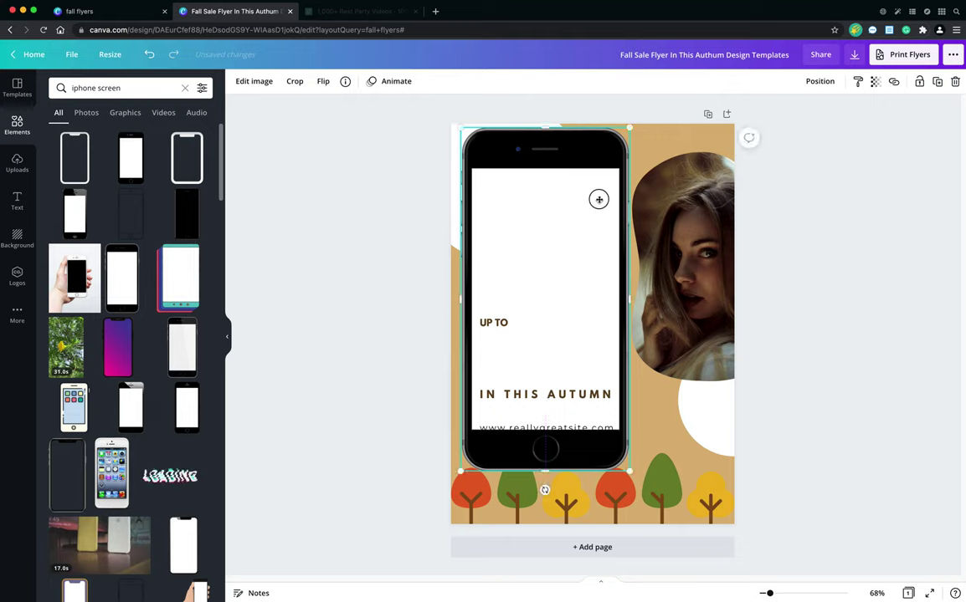
pyautogui.click(721, 225)
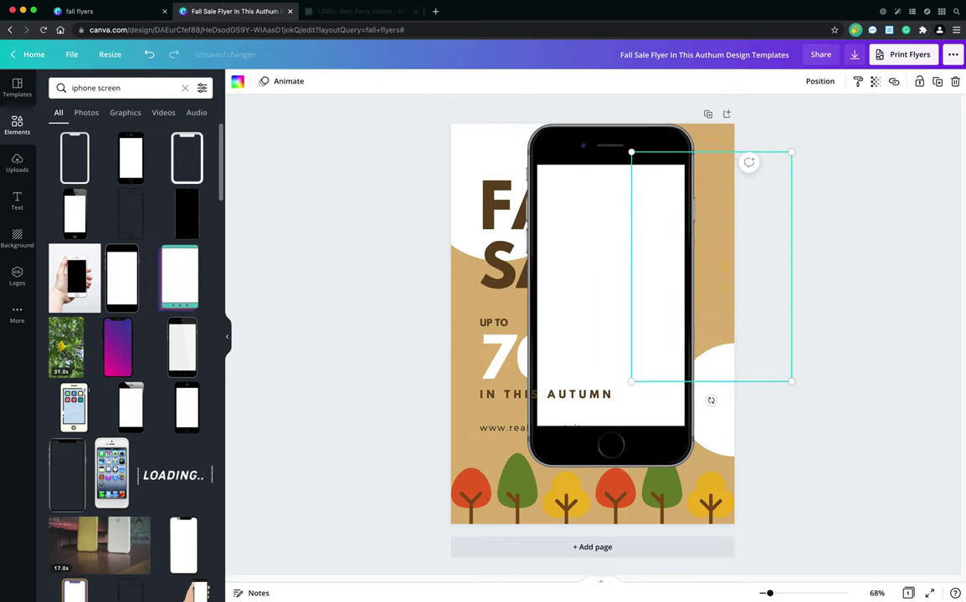
pyautogui.press('Delete')
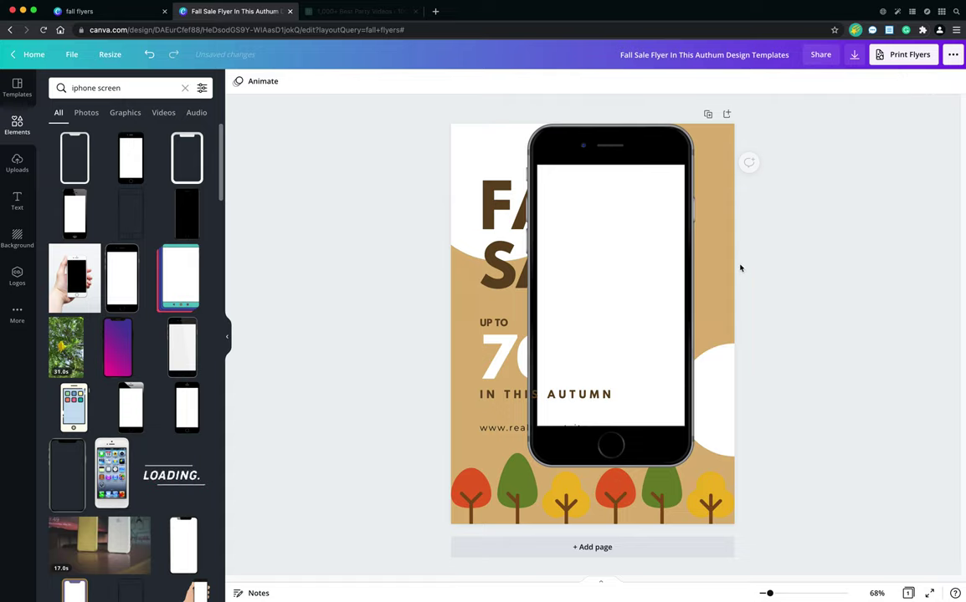
pyautogui.moveTo(681, 262); pyautogui.dragTo(712, 258)
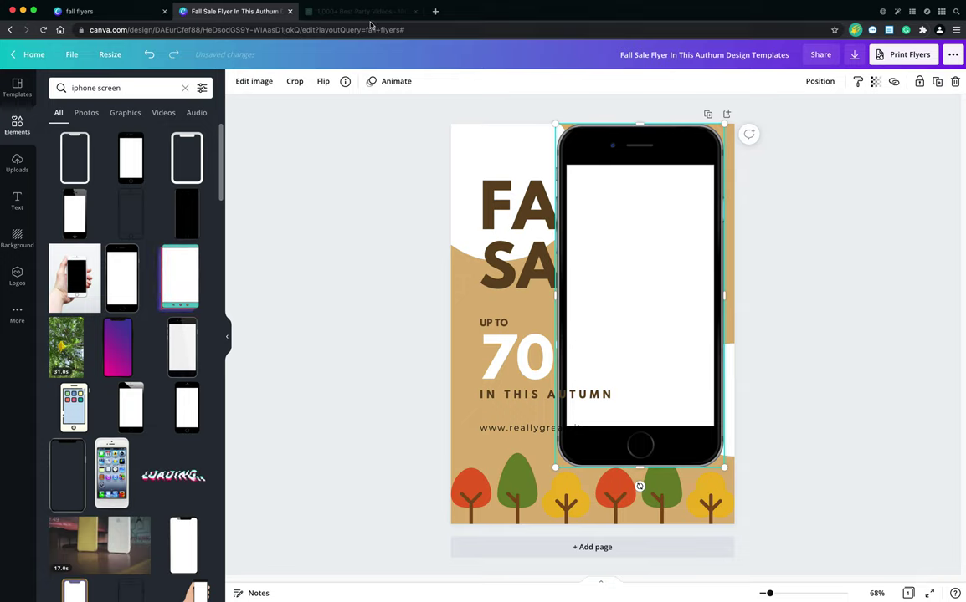
pyautogui.click(369, 14)
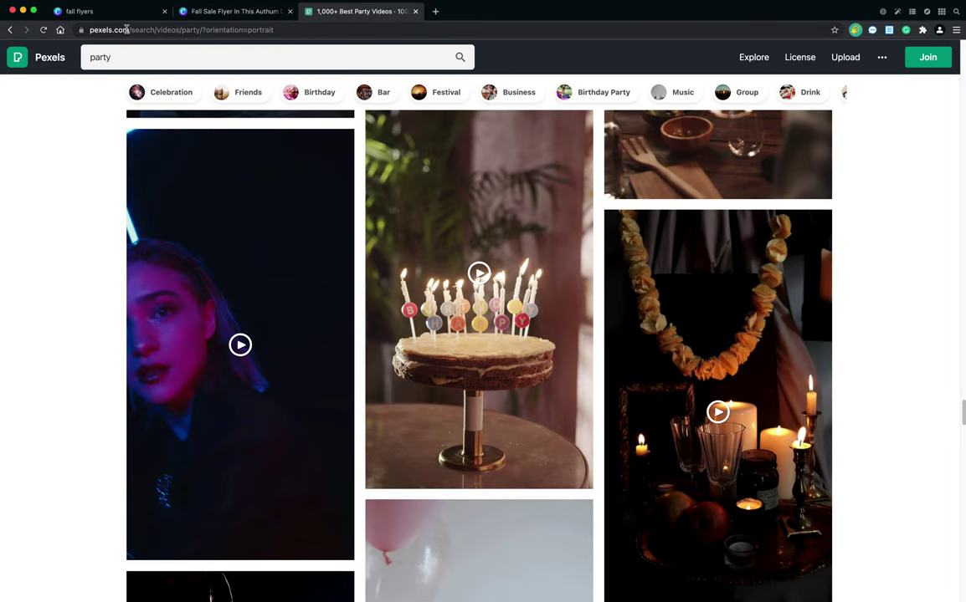
pyautogui.moveTo(240, 344)
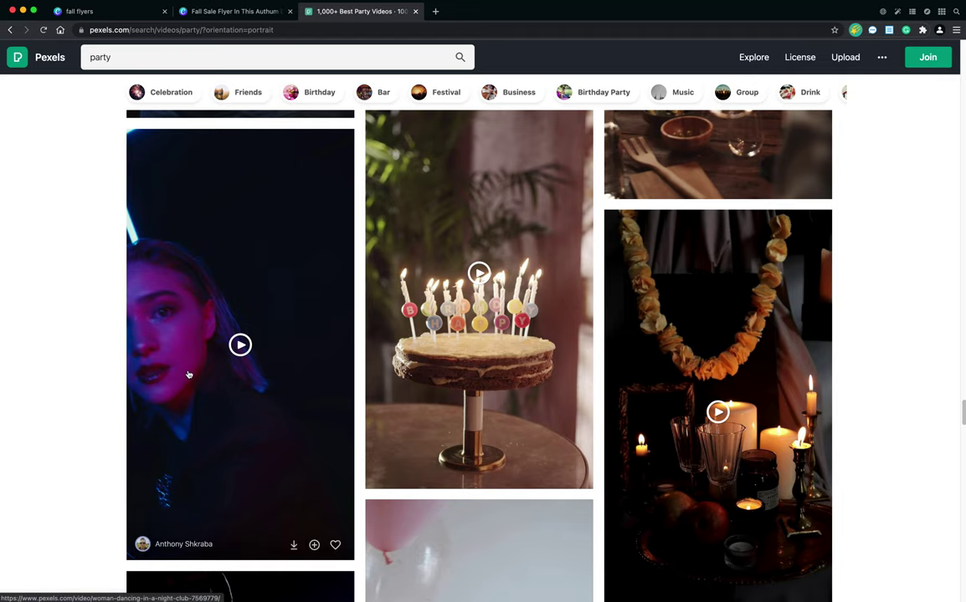
# Browse the Pexels portrait party video results, then return to the Canva flyer.
pyautogui.scroll(-3, 80, 381)
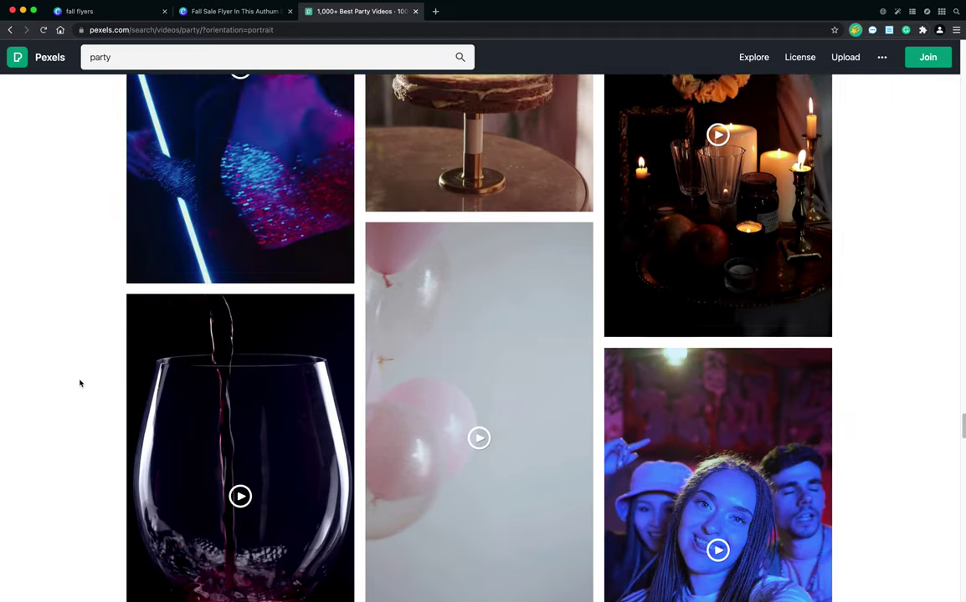
pyautogui.scroll(-2, 80, 383)
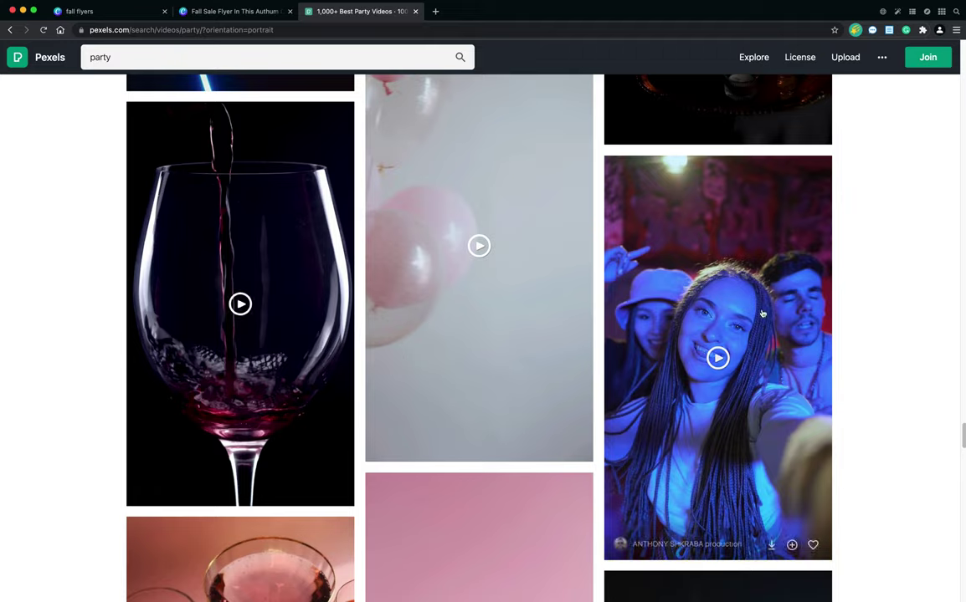
pyautogui.moveTo(717, 475)
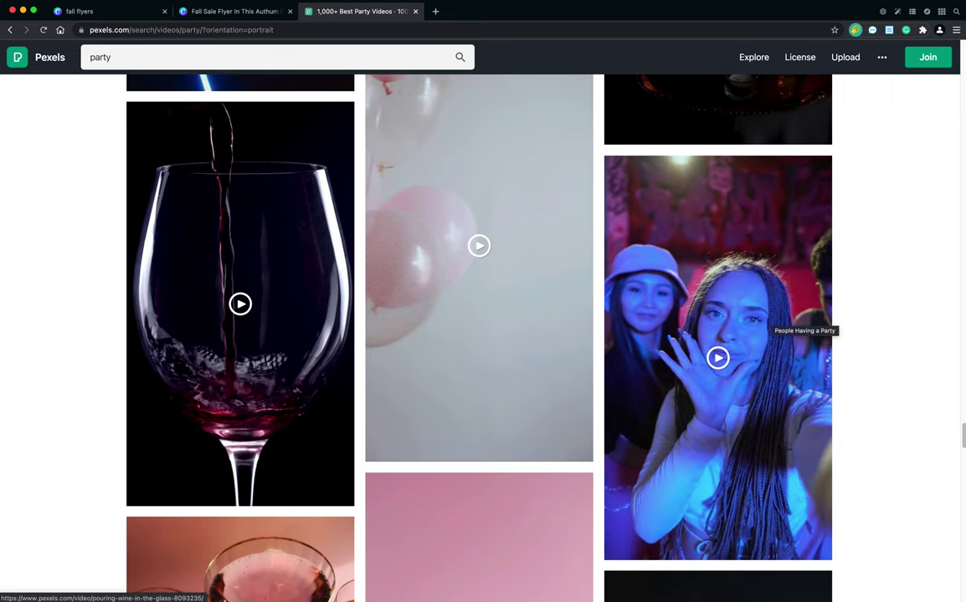
pyautogui.scroll(5, 562, 424)
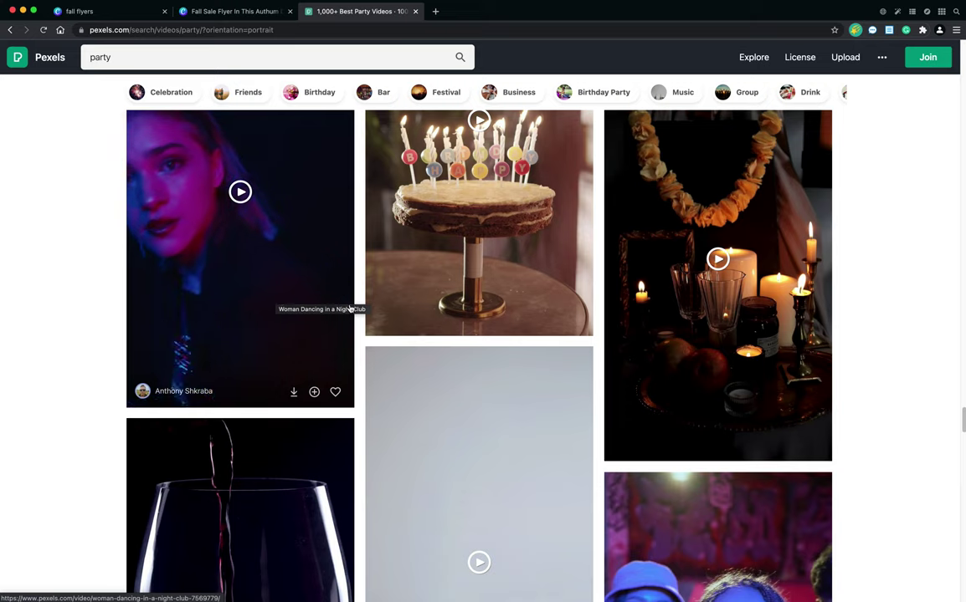
pyautogui.scroll(-3, 921, 487)
pyautogui.scroll(-2, 920, 487)
pyautogui.scroll(-4, 644, 343)
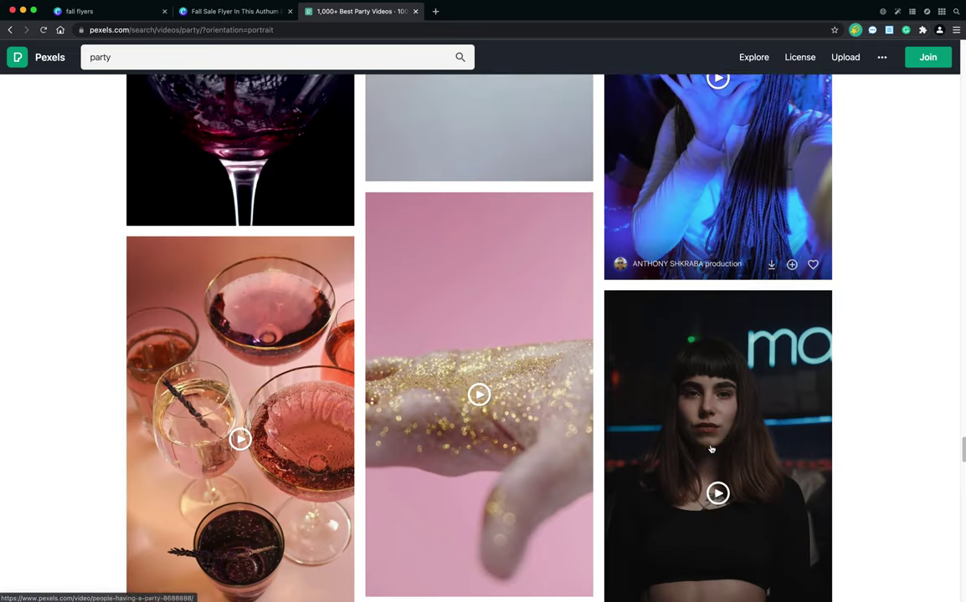
pyautogui.scroll(-2, 640, 418)
pyautogui.scroll(-3, 653, 410)
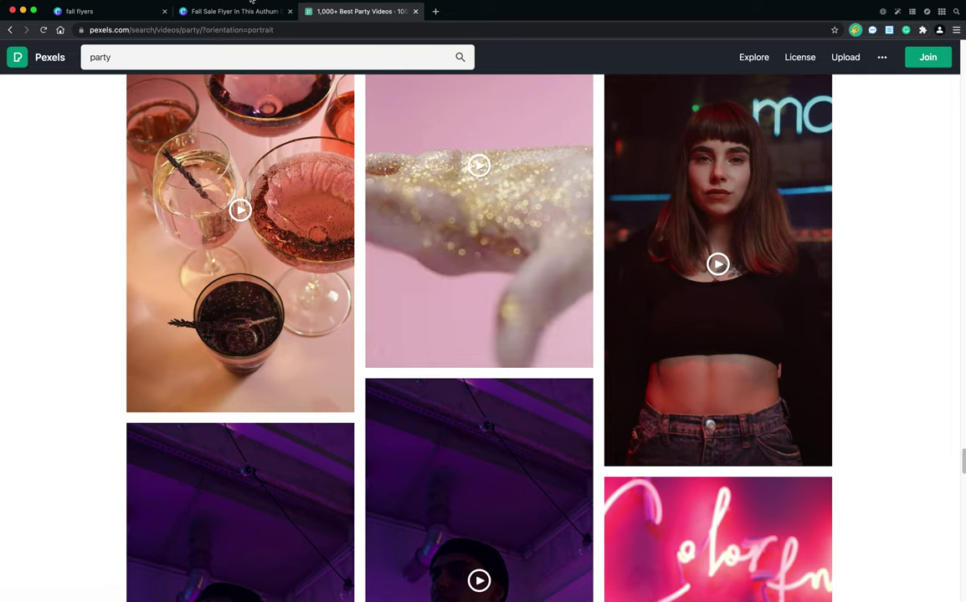
pyautogui.click(224, 11)
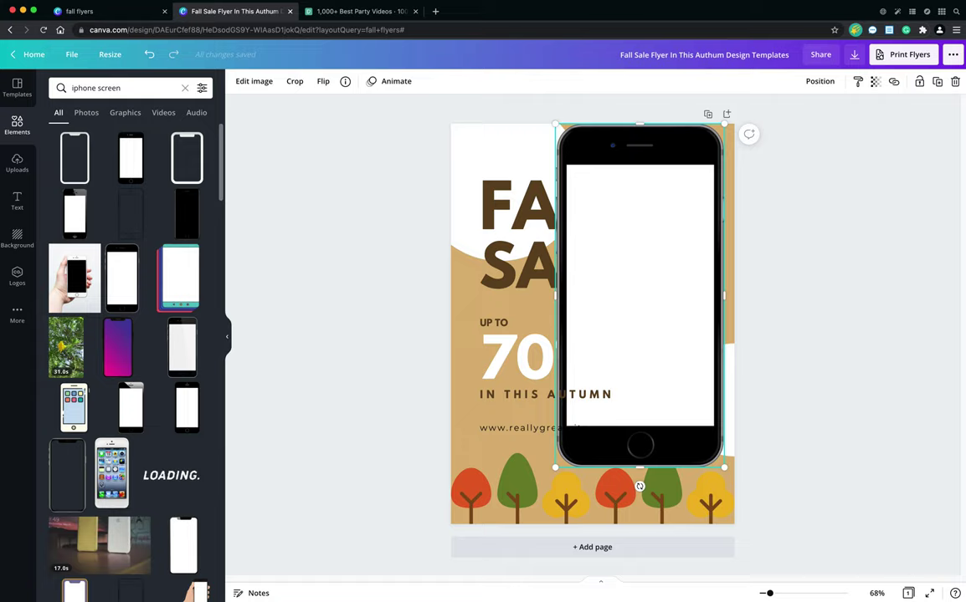
# Drop the neon party clip onto the flyer and resize it to fill the iPhone screen.
pyautogui.moveTo(816, 167)
pyautogui.mouseDown()
pyautogui.moveTo(694, 203)
pyautogui.moveTo(627, 255)
pyautogui.mouseUp()
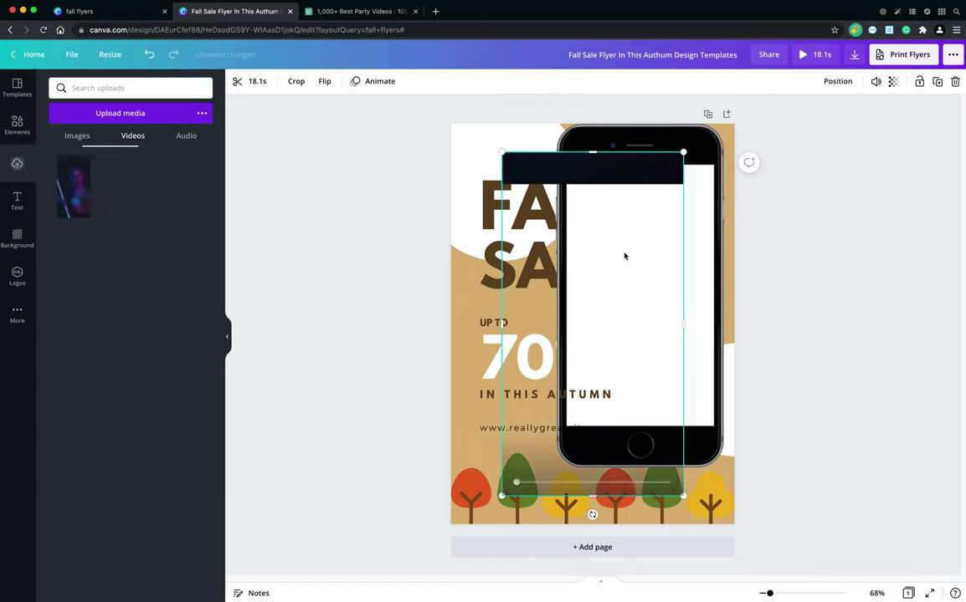
pyautogui.moveTo(568, 268)
pyautogui.mouseDown()
pyautogui.moveTo(581, 275)
pyautogui.moveTo(563, 309)
pyautogui.mouseUp()
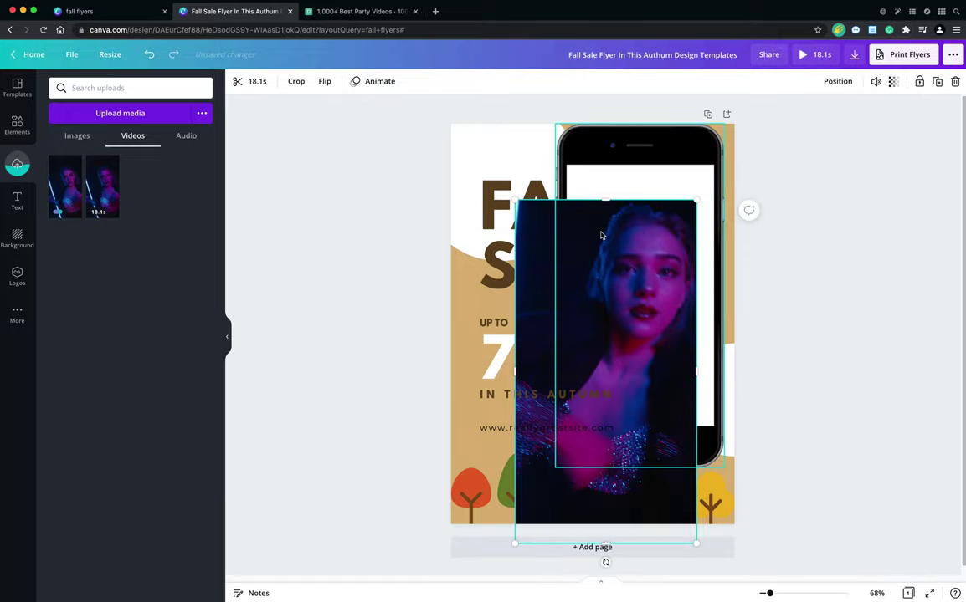
pyautogui.moveTo(612, 157); pyautogui.dragTo(617, 204)
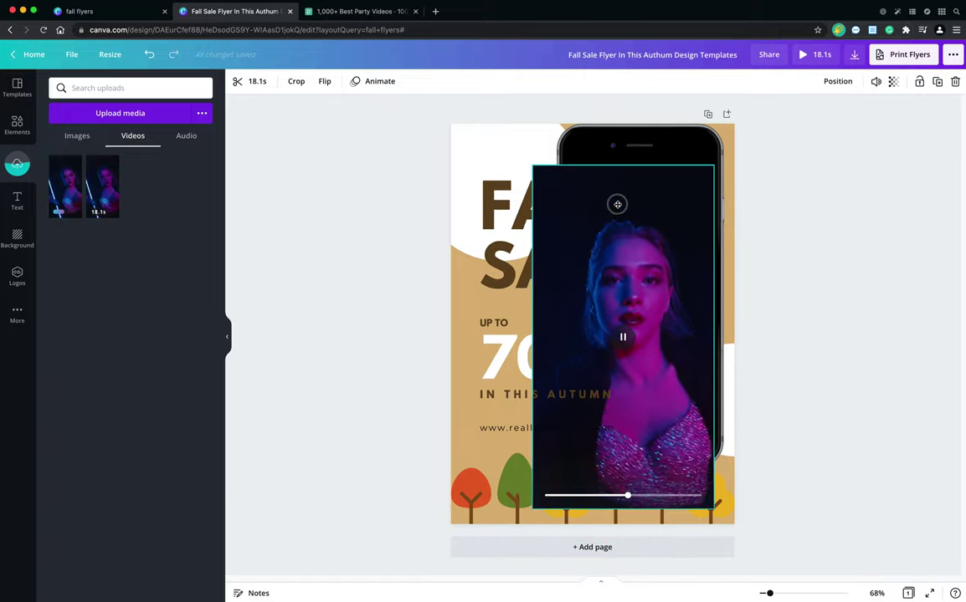
pyautogui.moveTo(526, 513); pyautogui.dragTo(554, 416)
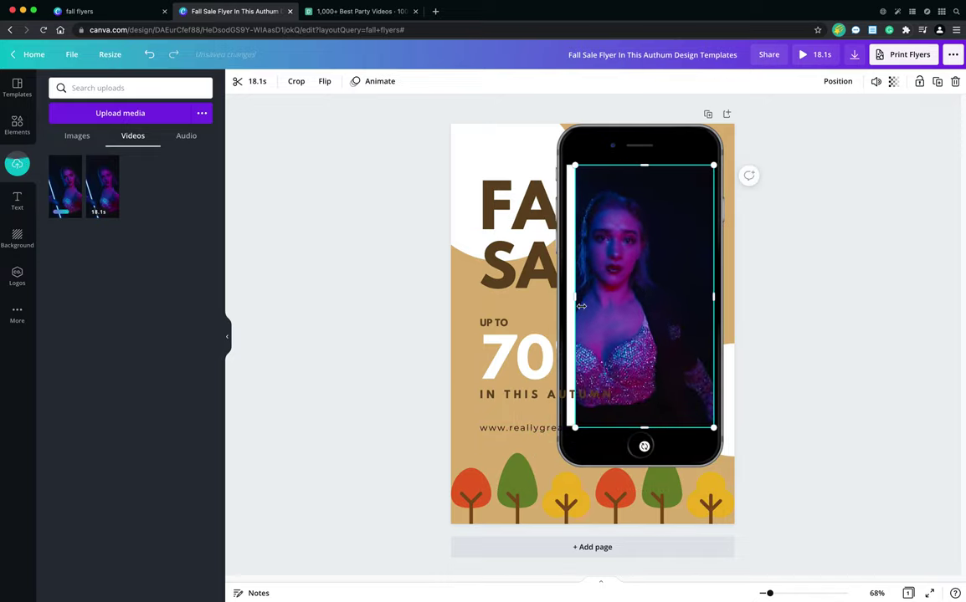
pyautogui.moveTo(576, 300); pyautogui.dragTo(565, 297)
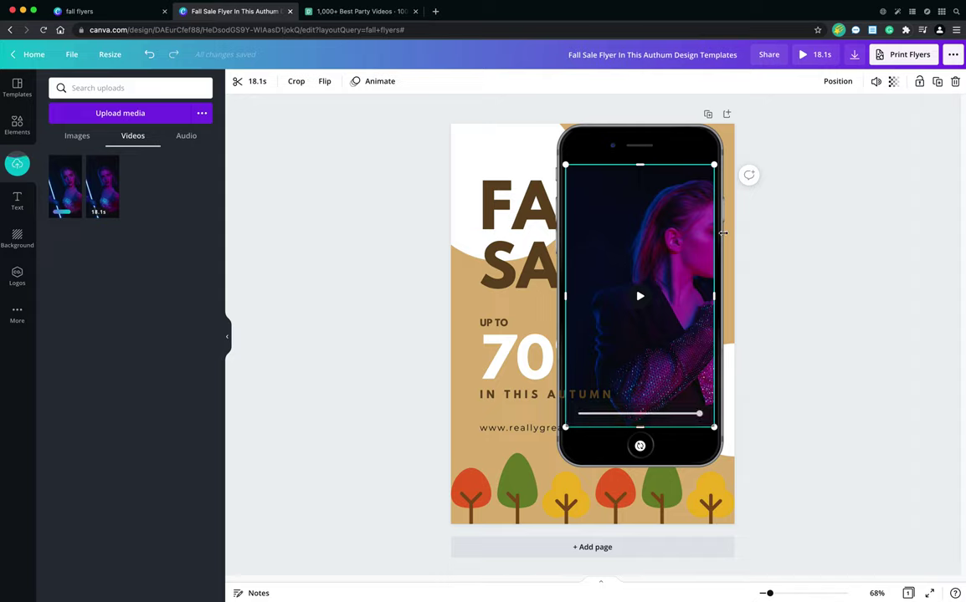
pyautogui.click(778, 269)
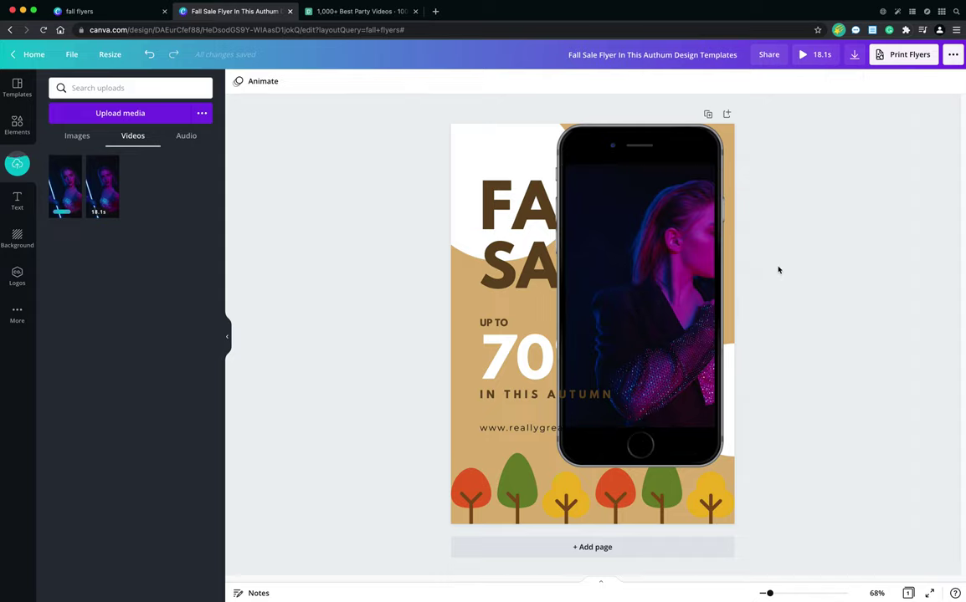
# Preview the 18.1-second flyer, glance at the MP4 download options, and nudge FALL slightly left.
pyautogui.click(814, 55)
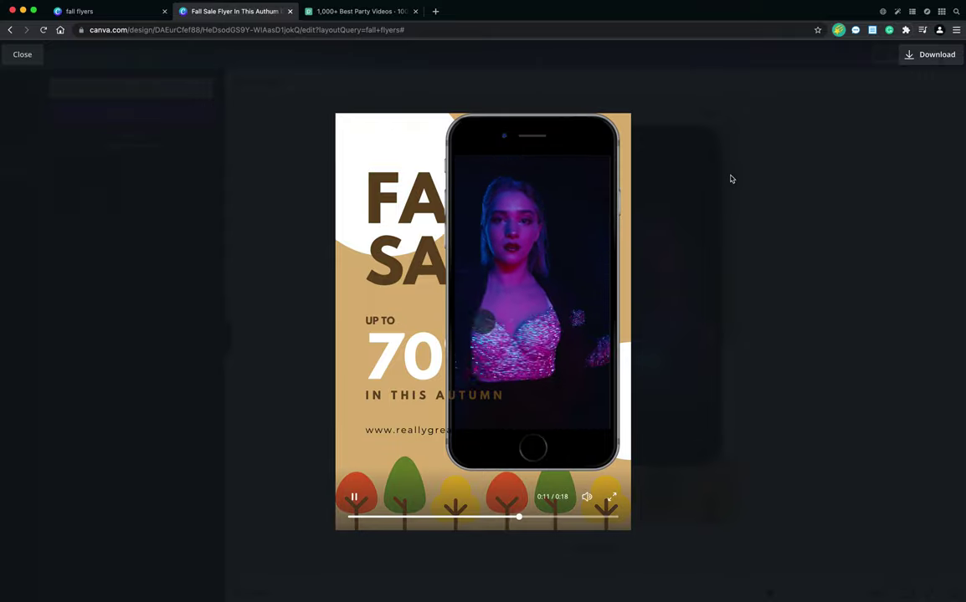
pyautogui.press('Escape')
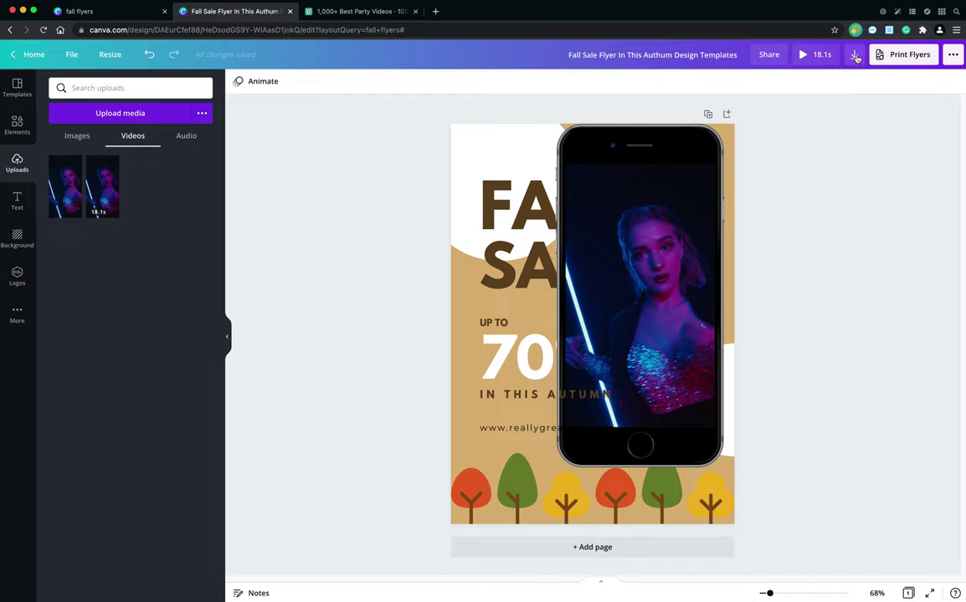
pyautogui.click(854, 56)
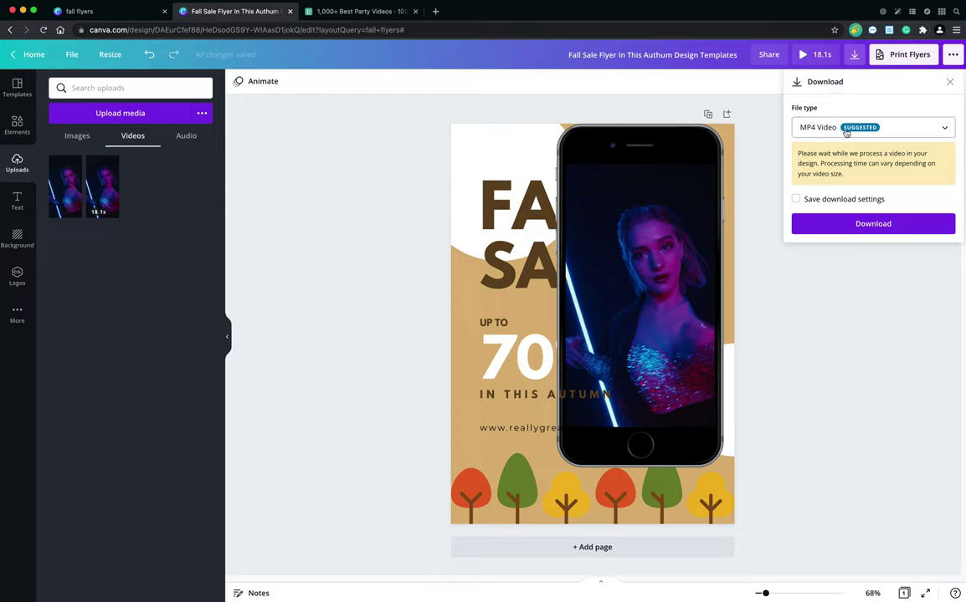
pyautogui.click(775, 120)
pyautogui.moveTo(518, 202); pyautogui.dragTo(507, 205)
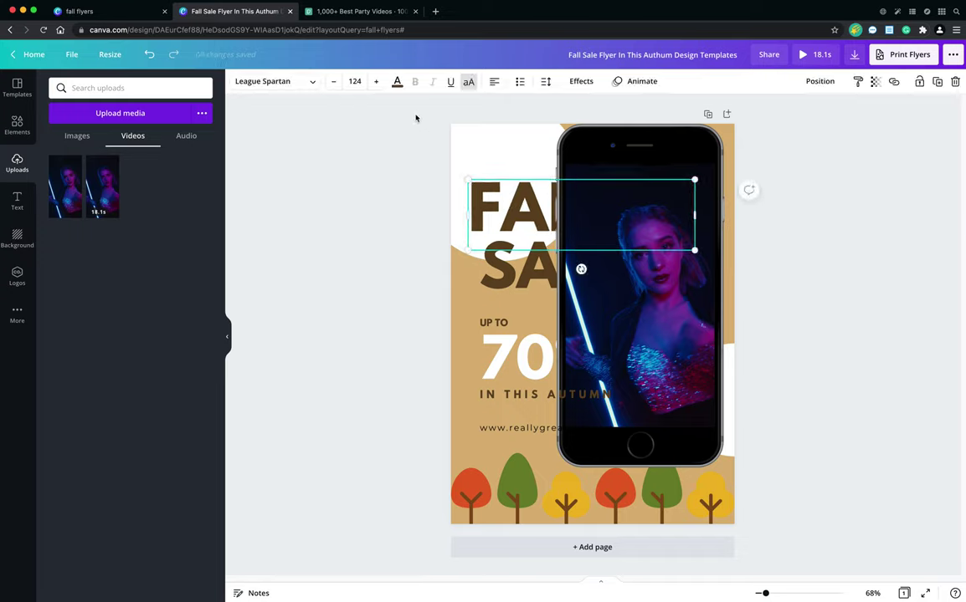
pyautogui.click(398, 83)
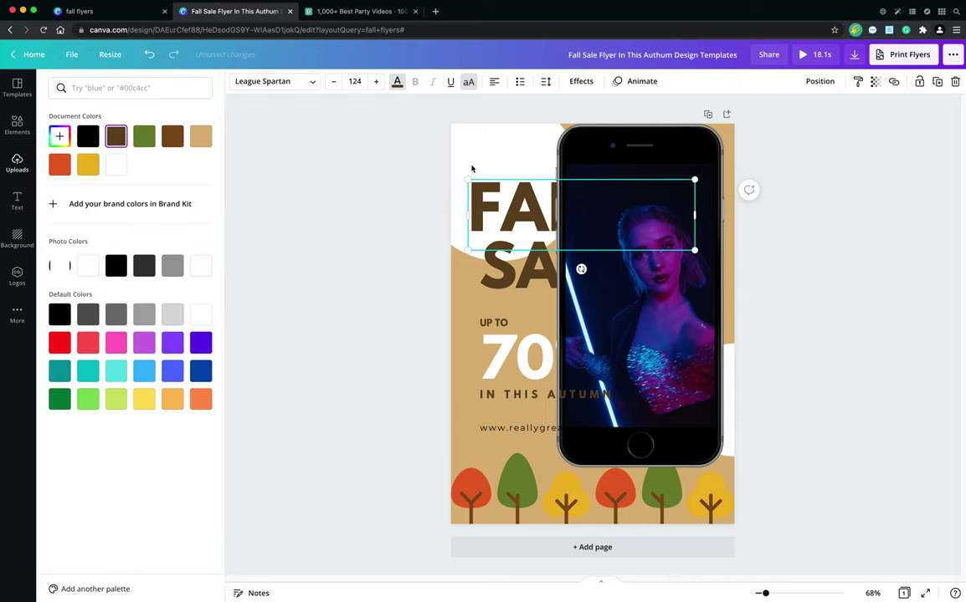
pyautogui.doubleClick(536, 210)
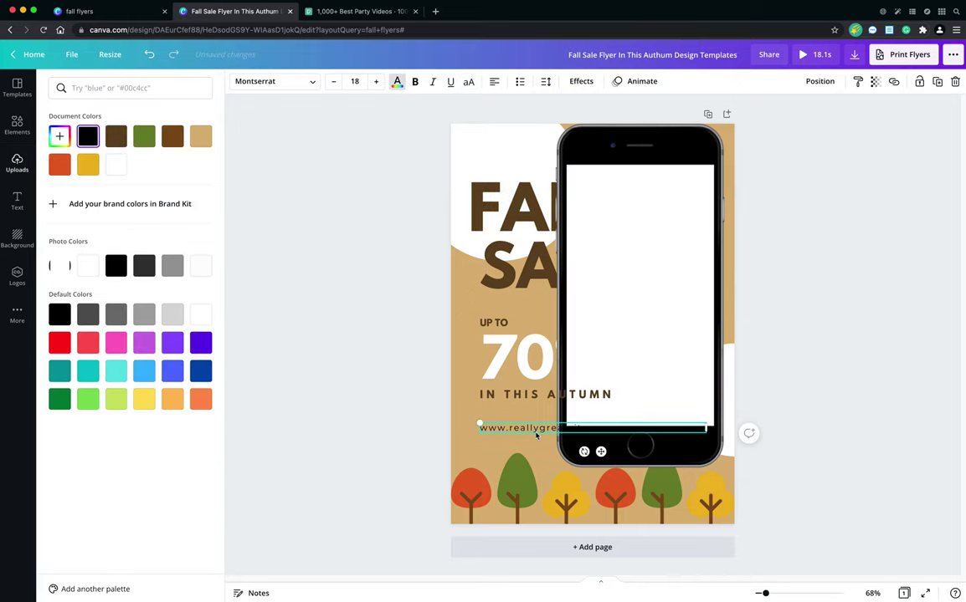
pyautogui.moveTo(533, 429); pyautogui.dragTo(541, 493)
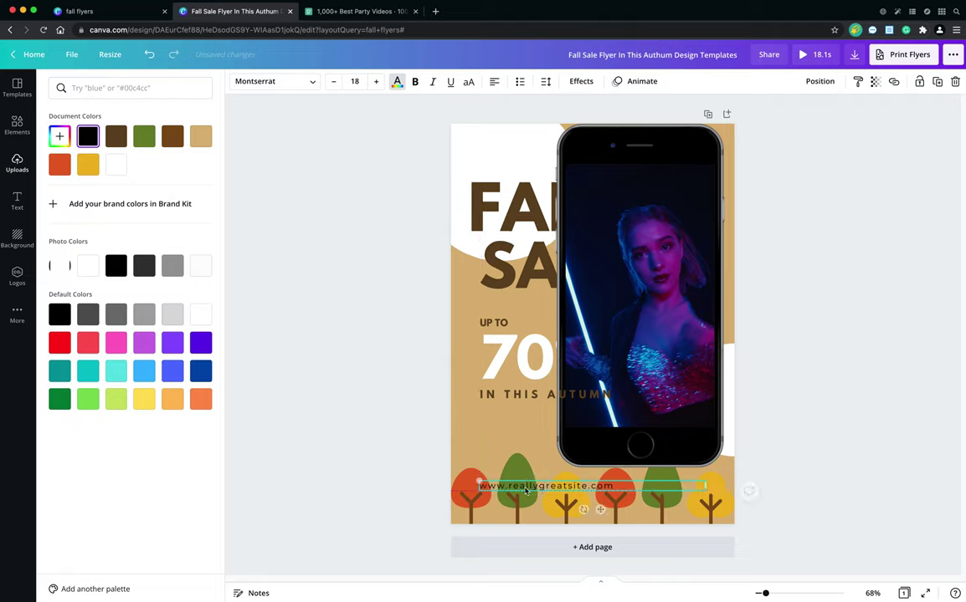
# Delete the autumn trees row and set the web address along the bottom edge.
pyautogui.click(469, 491)
pyautogui.moveTo(470, 491)
pyautogui.mouseDown()
pyautogui.moveTo(455, 481)
pyautogui.moveTo(477, 485)
pyautogui.mouseUp()
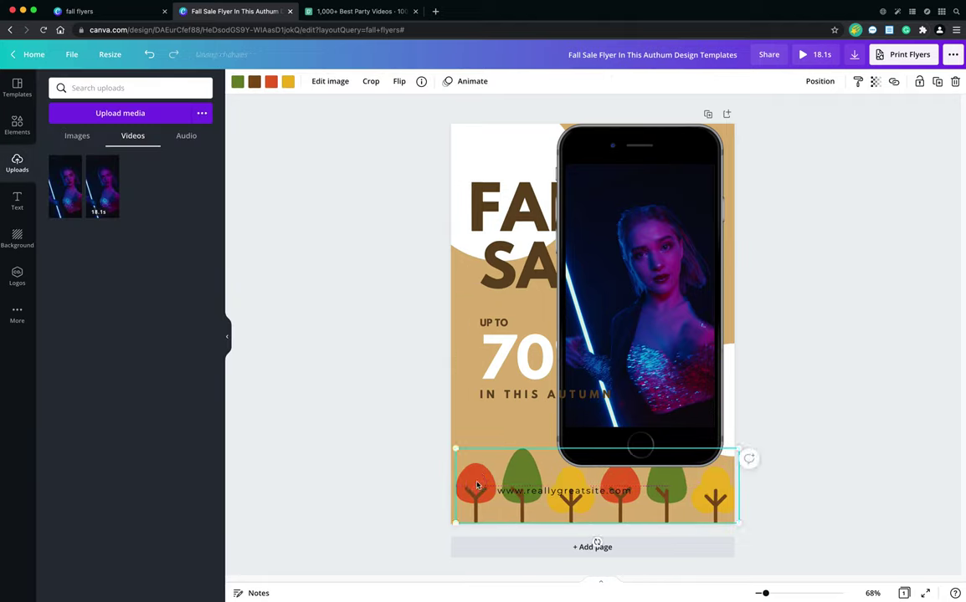
pyautogui.press('Delete')
pyautogui.moveTo(517, 491); pyautogui.dragTo(514, 503)
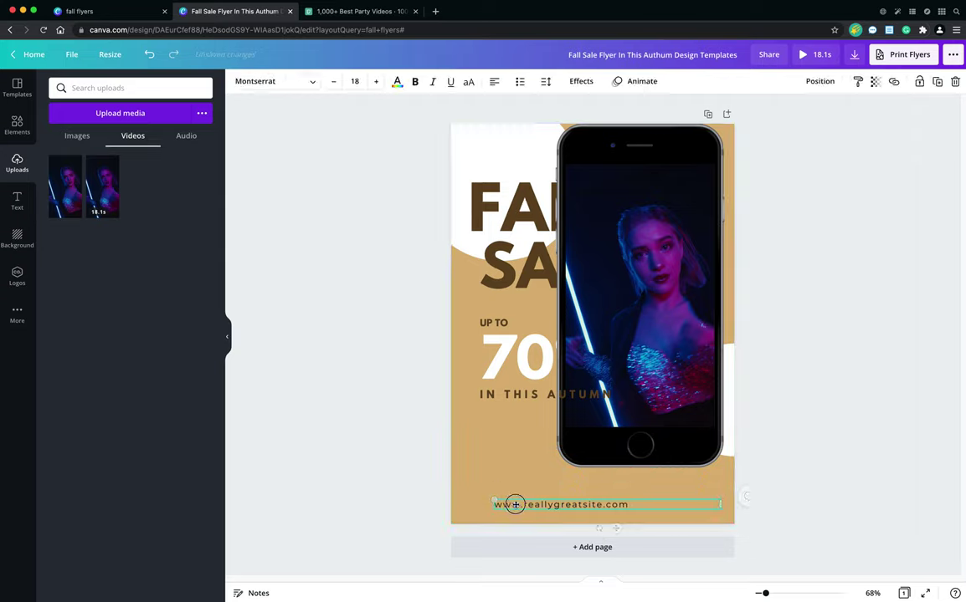
# Clear the "iphone screen" search and page through the default autumn graphics.
pyautogui.click(16, 123)
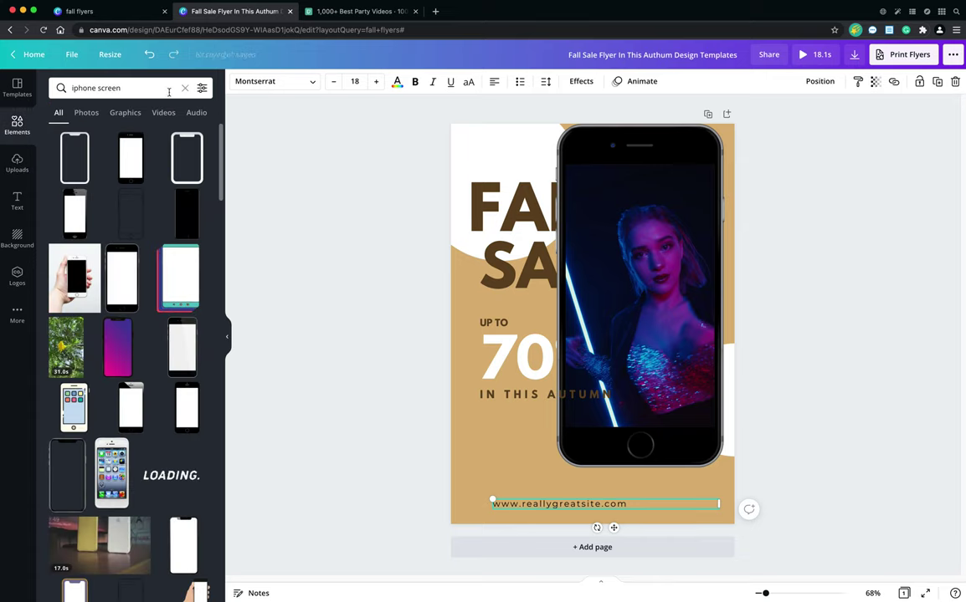
pyautogui.click(185, 88)
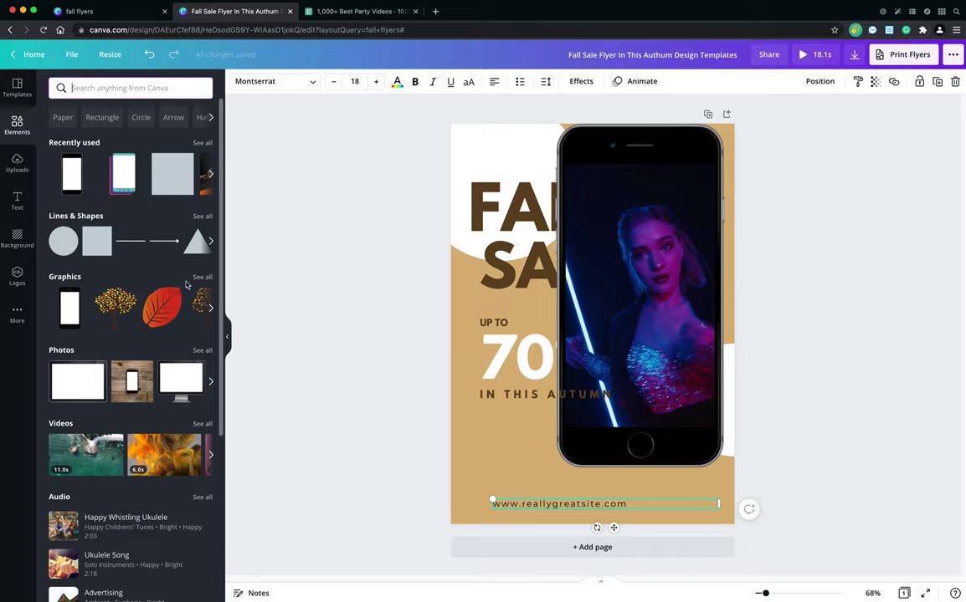
pyautogui.click(210, 309)
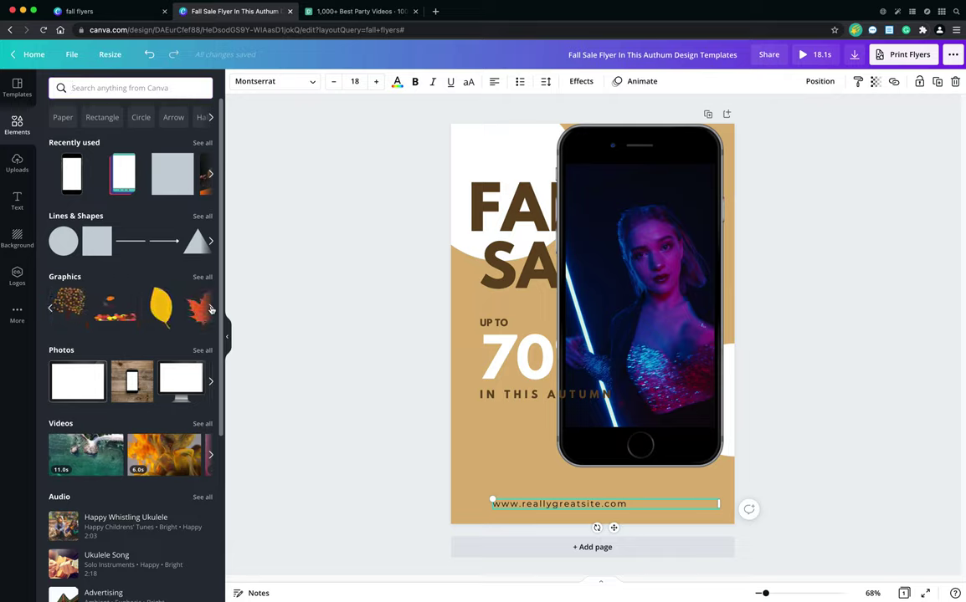
pyautogui.click(210, 309)
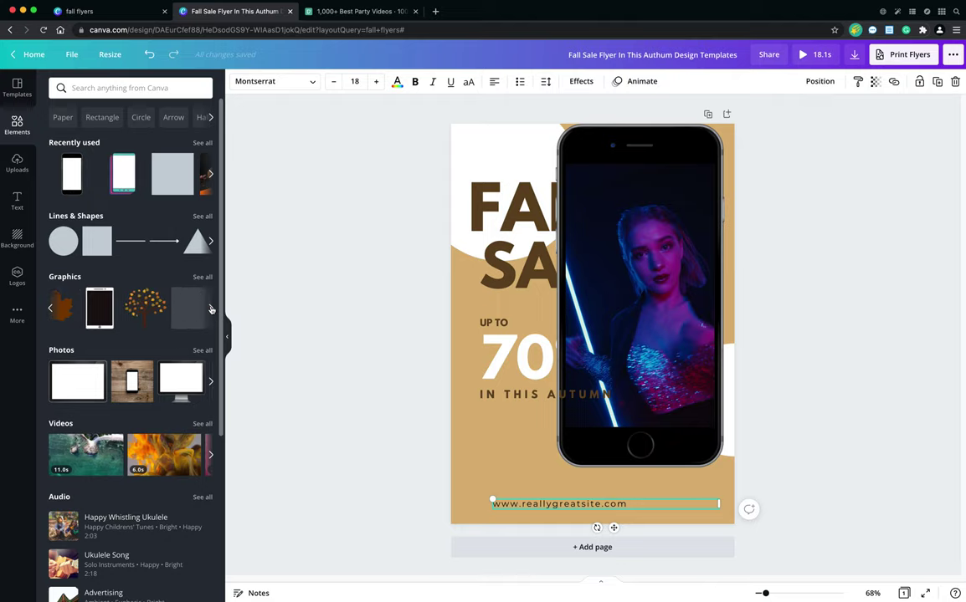
pyautogui.scroll(-3, 154, 424)
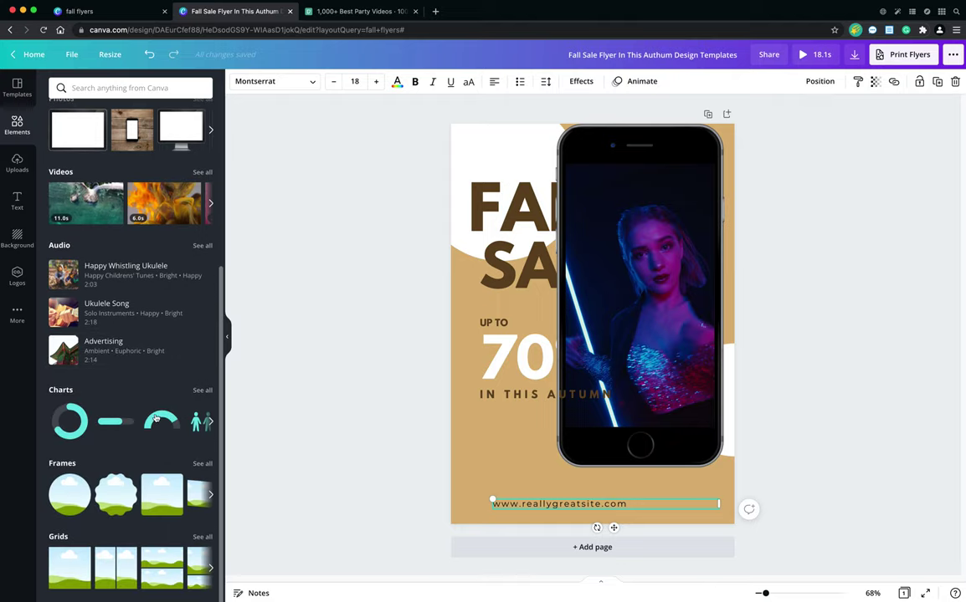
pyautogui.scroll(3, 154, 415)
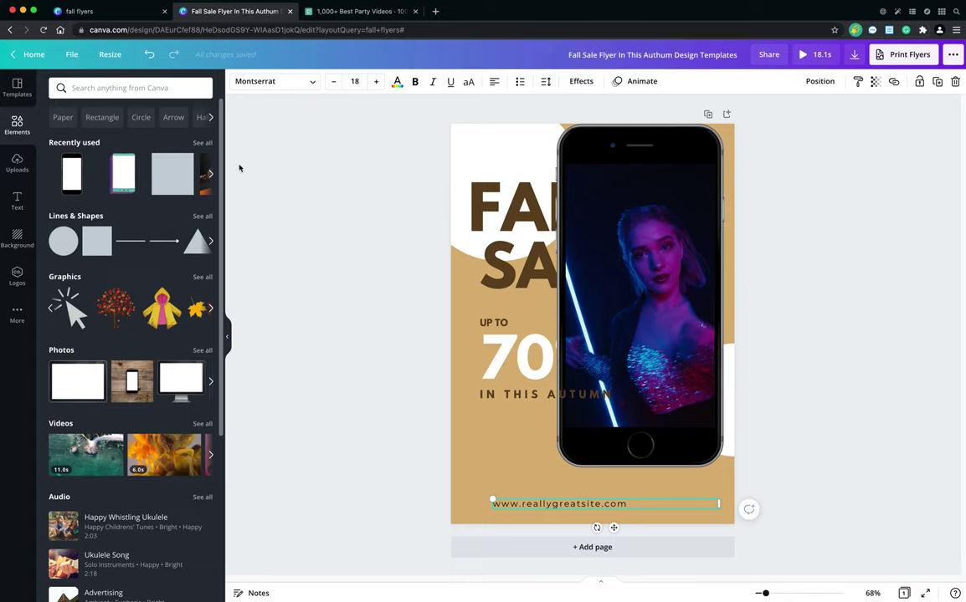
pyautogui.click(529, 211)
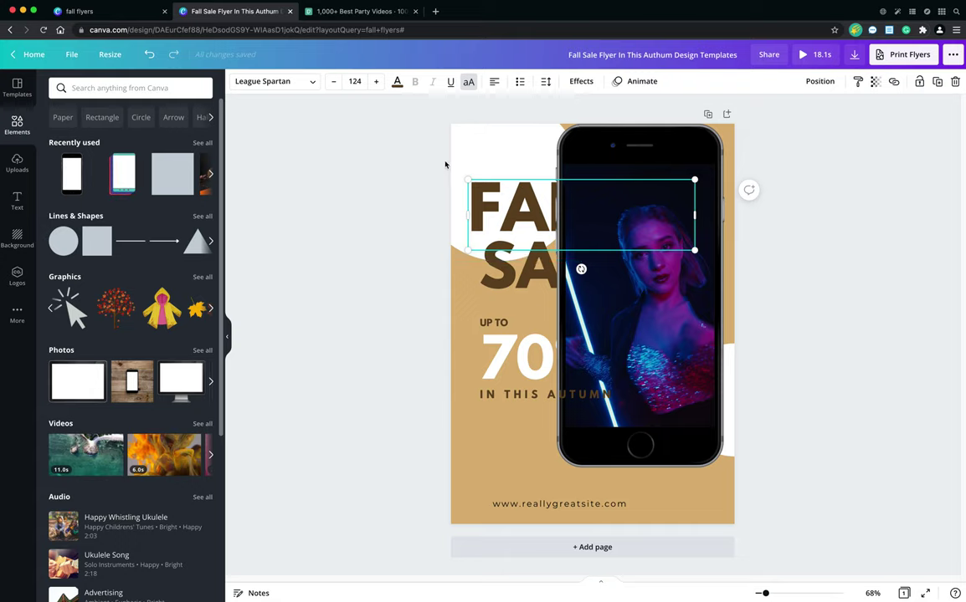
# Apply the Typewriter animation to FALL SALE, then select the phone video and mockup.
pyautogui.click(645, 83)
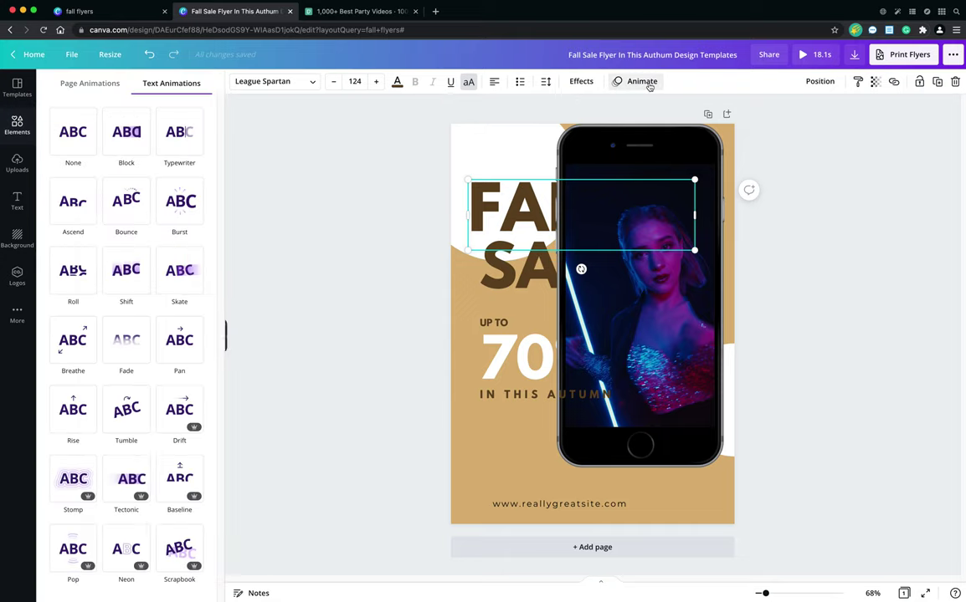
pyautogui.click(172, 144)
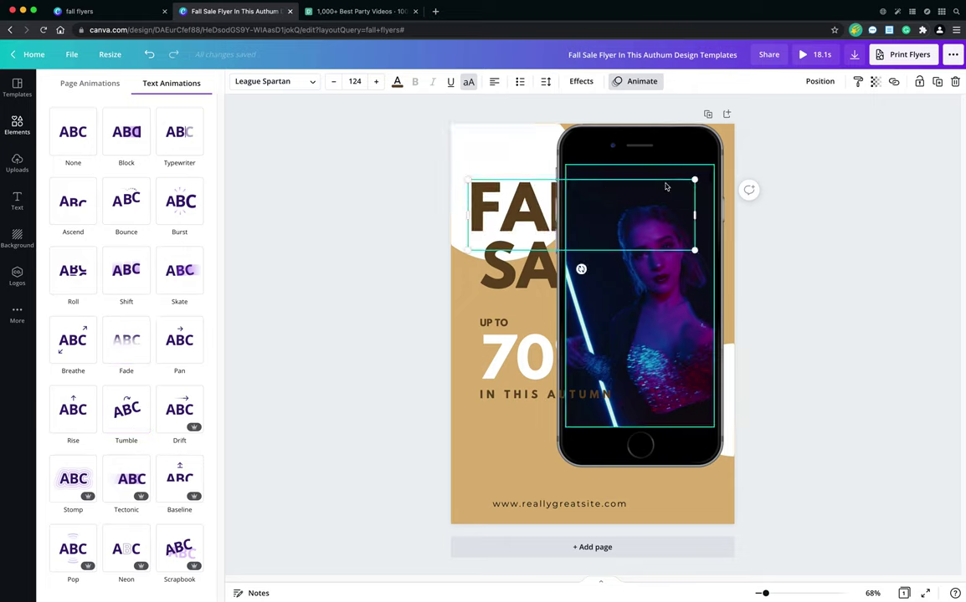
pyautogui.click(638, 168)
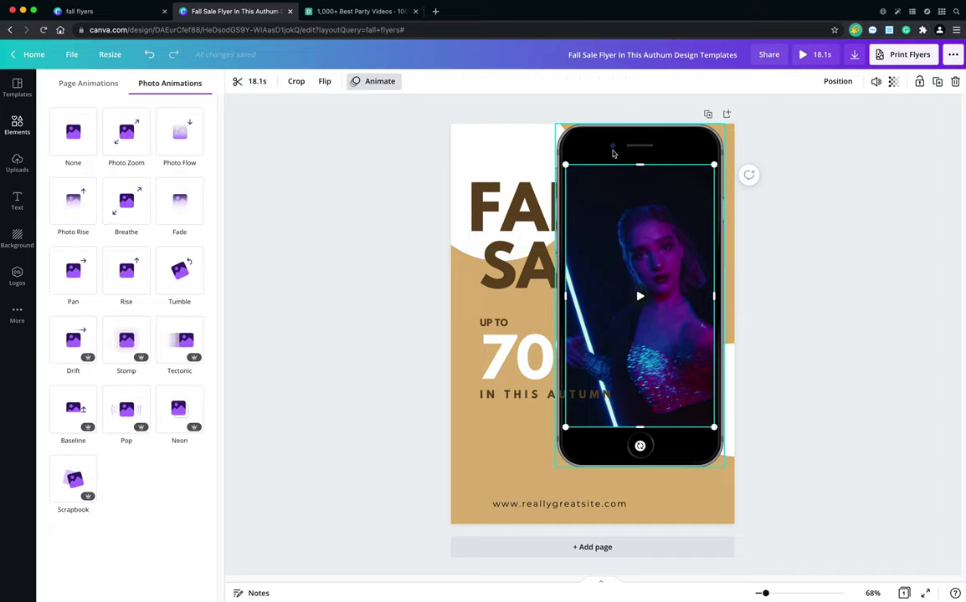
pyautogui.click(635, 156)
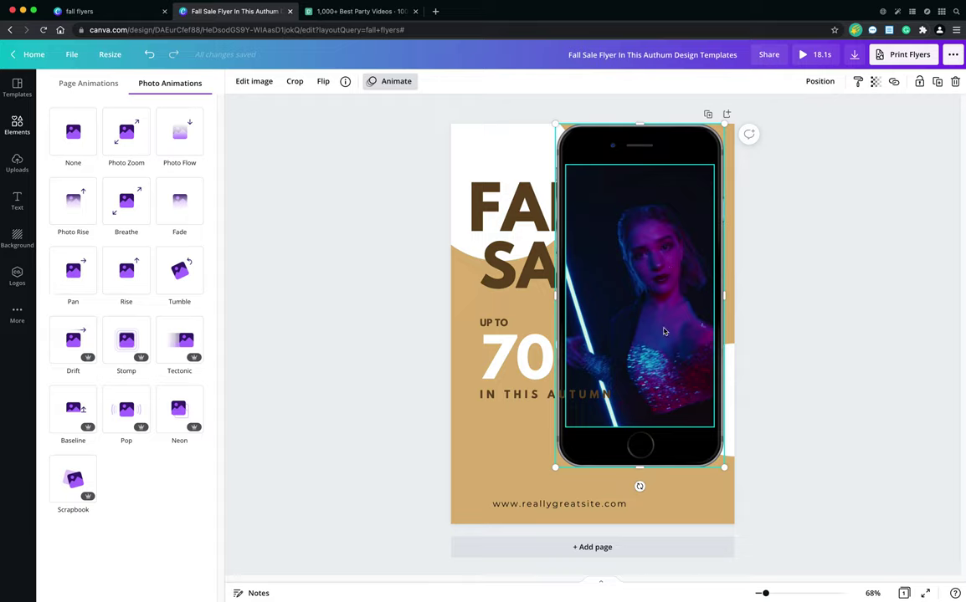